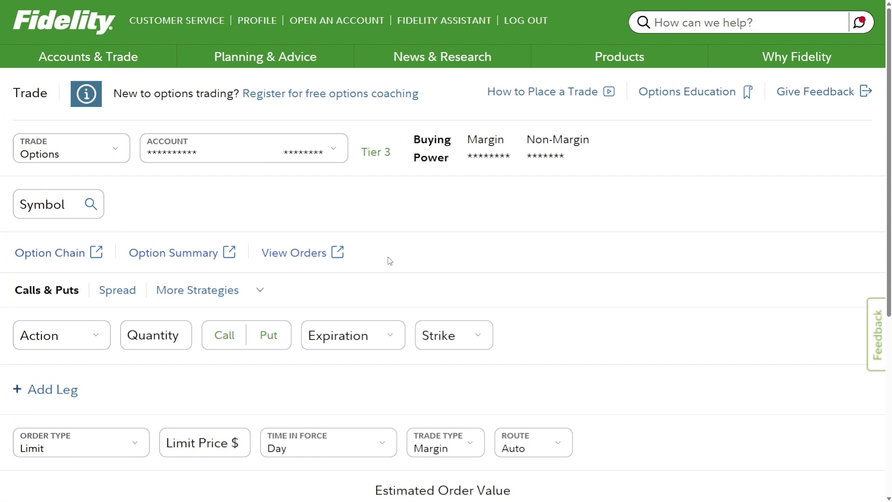
- Load the owned TSLL Aug 01 2025 13 call into the options ticket as Buy To Close with quantity 1
left_click(68, 210)
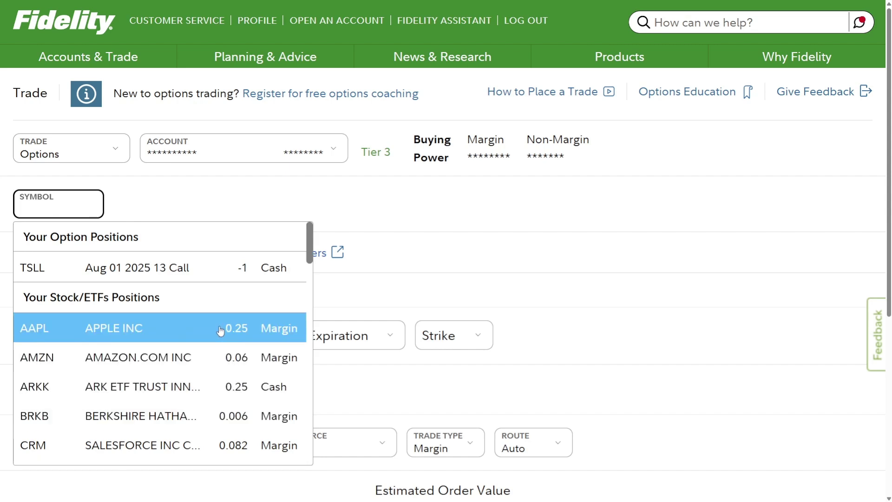
left_click(158, 269)
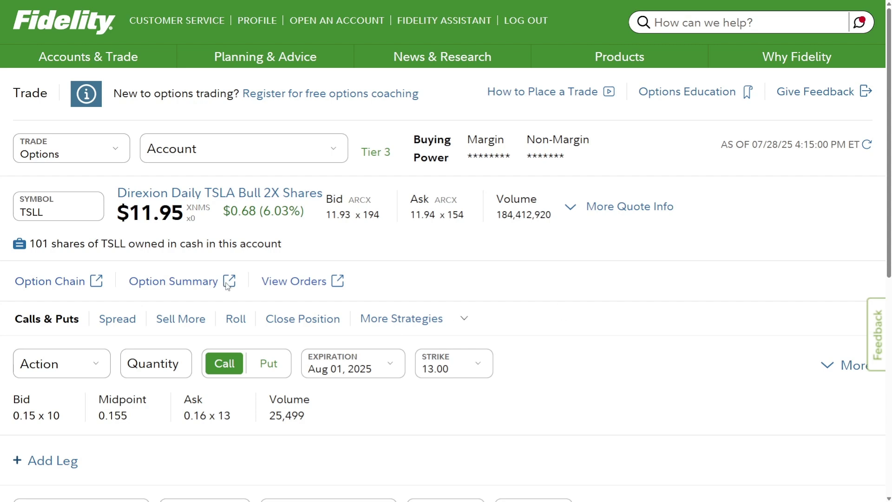
left_click(57, 376)
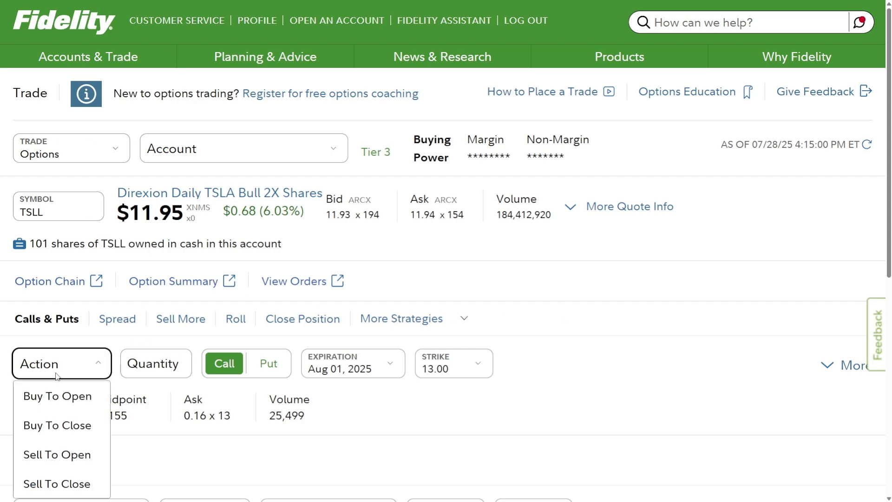
left_click(78, 434)
scroll(246, 416, "down", 1)
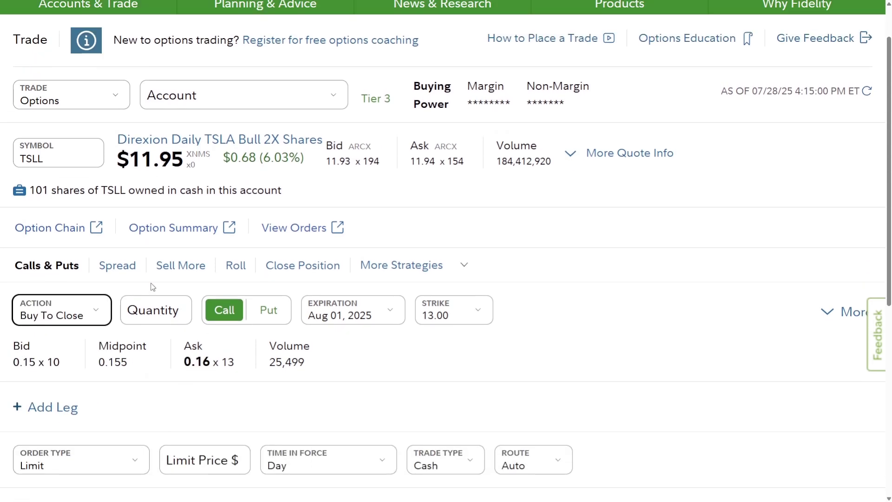
left_click(148, 317)
type("1")
left_click(424, 366)
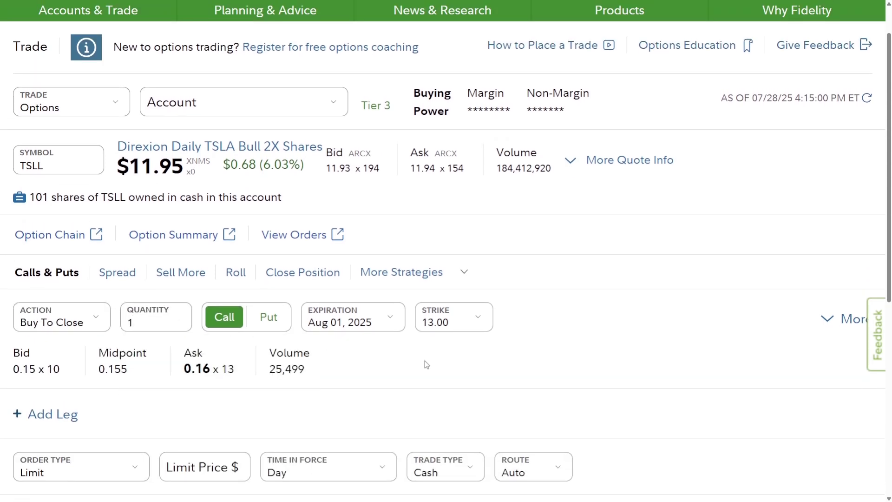
- Add a second leg to the order as Sell To Open, quantity 1, Call
scroll(424, 367, "down", 1)
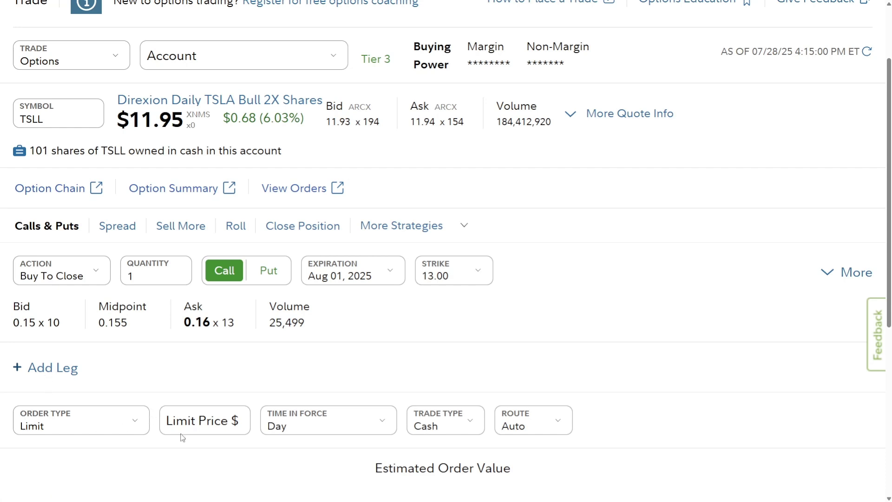
left_click(48, 369)
scroll(50, 369, "down", 1)
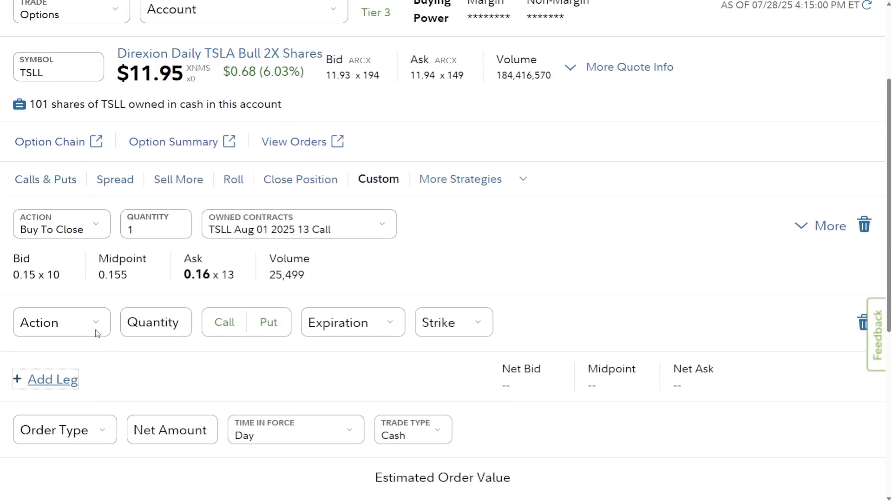
left_click(77, 331)
left_click(78, 418)
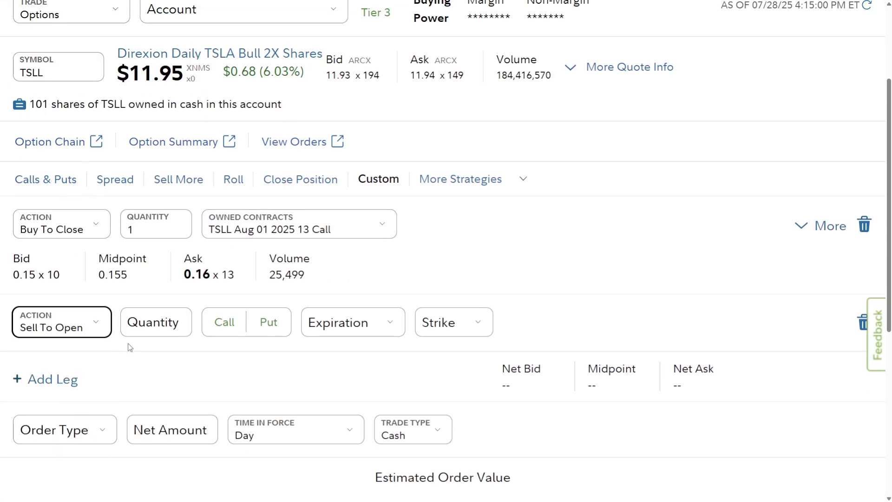
left_click(136, 331)
type("1")
left_click(225, 328)
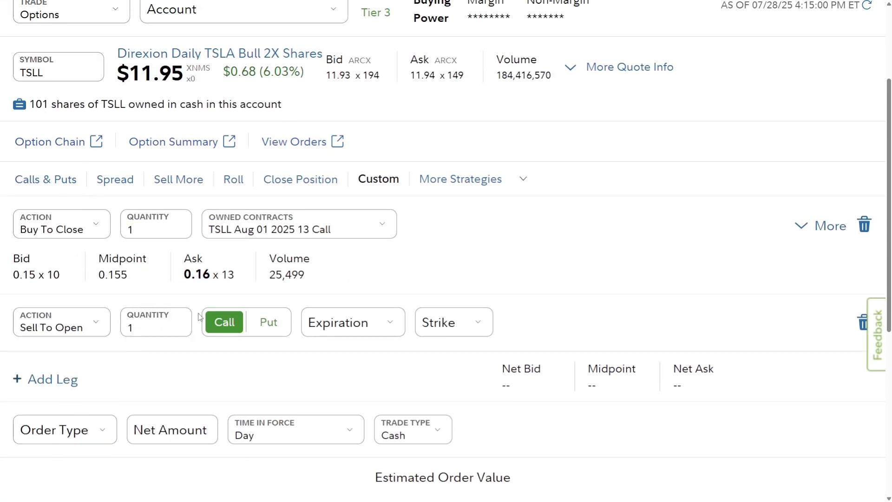
- Set the Sell To Open leg's expiration to Aug 08, 2025 and its strike to 13.50
left_click(354, 324)
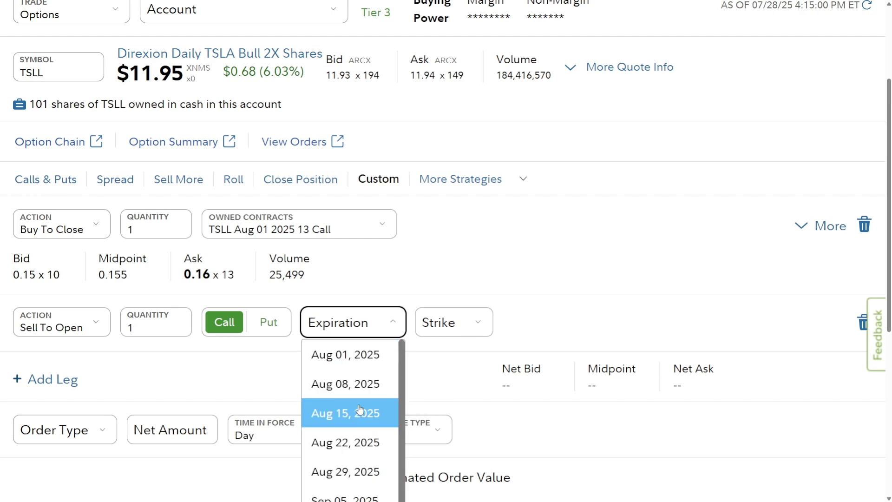
left_click(339, 390)
left_click(465, 320)
scroll(452, 434, "down", 2)
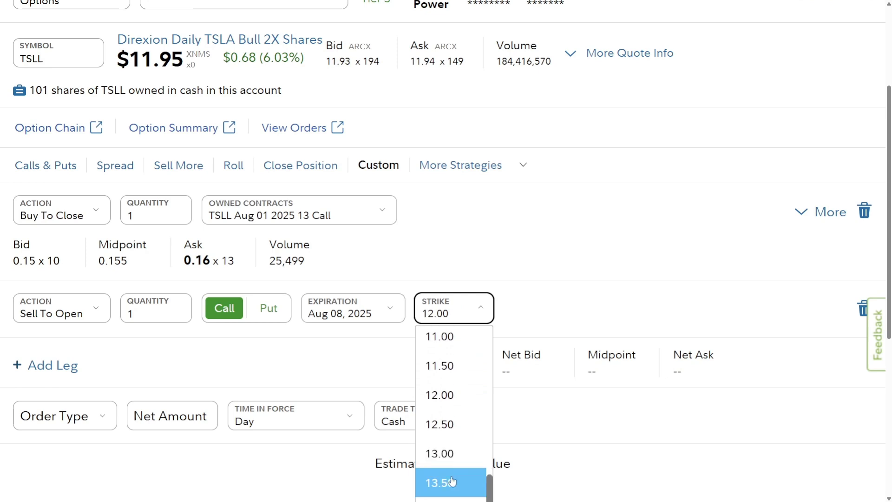
left_click(451, 481)
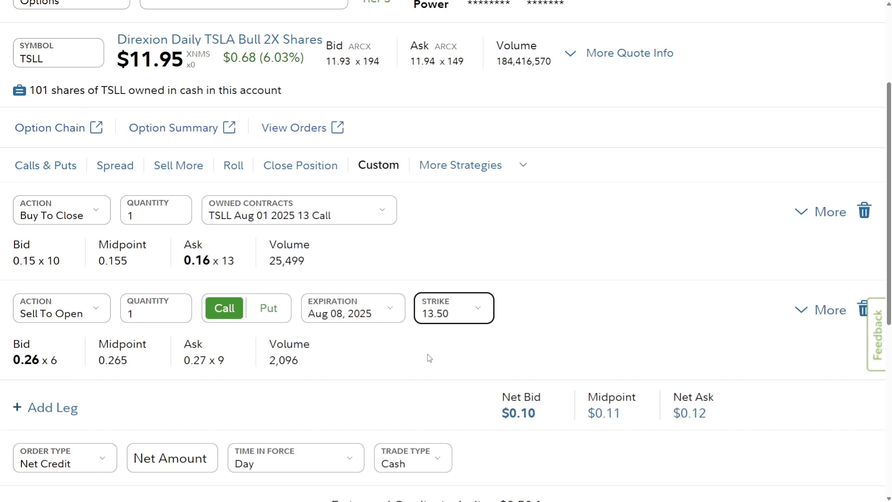
- Change the Sell To Open leg's strike to 13.00 and set the net amount to the midpoint, 0.22
left_click(442, 307)
left_click(441, 459)
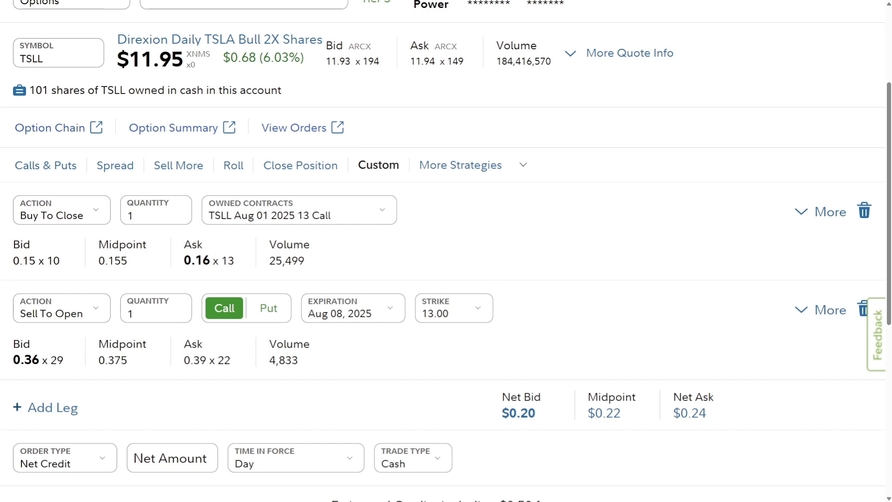
left_click(602, 414)
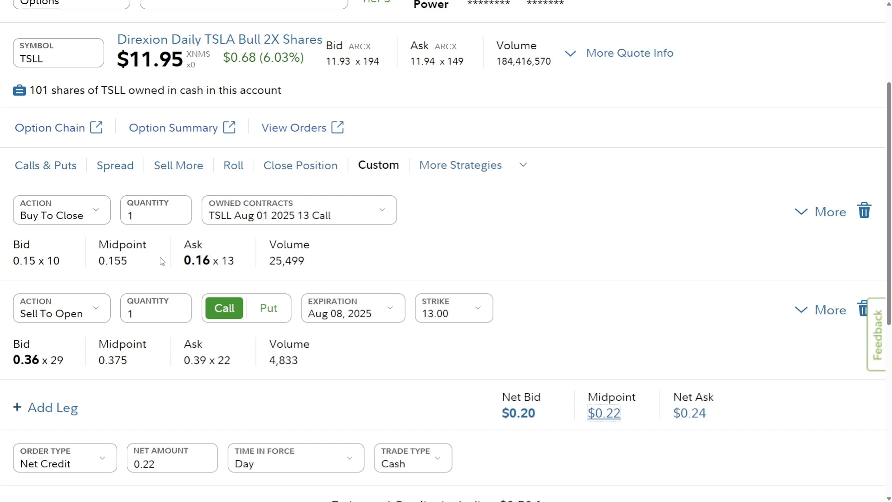
- Preview the two-leg net credit order and examine its legs, credit amount and estimated credit including the fee
scroll(162, 261, "down", 1)
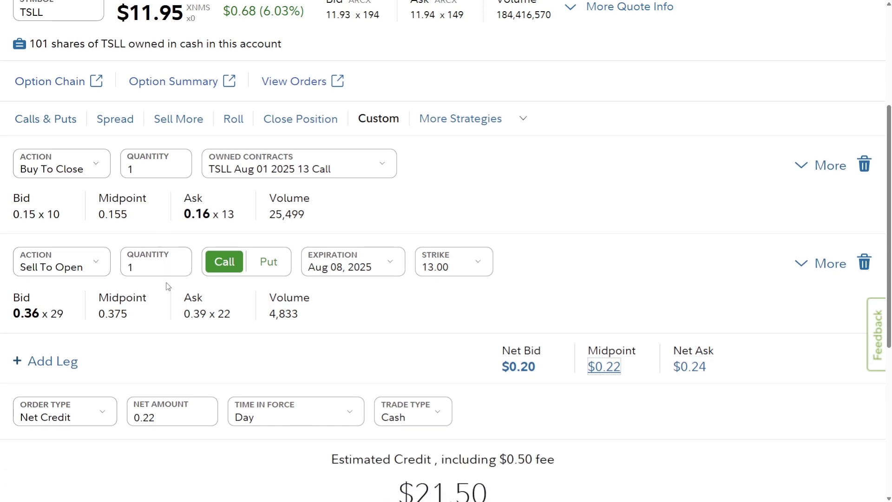
scroll(168, 286, "down", 2)
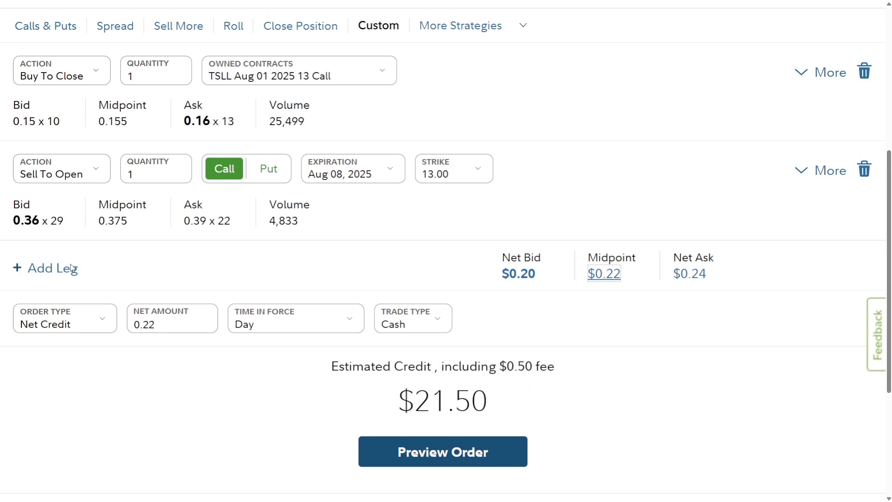
scroll(161, 352, "up", 2)
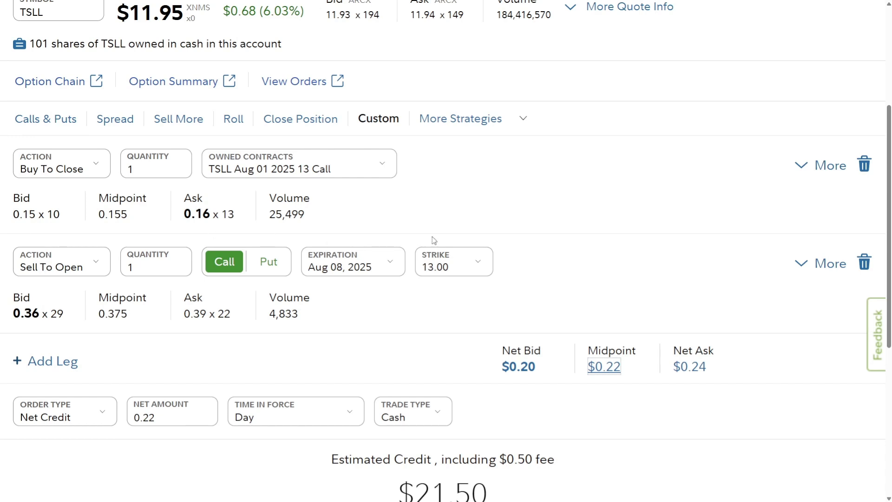
scroll(364, 212, "down", 2)
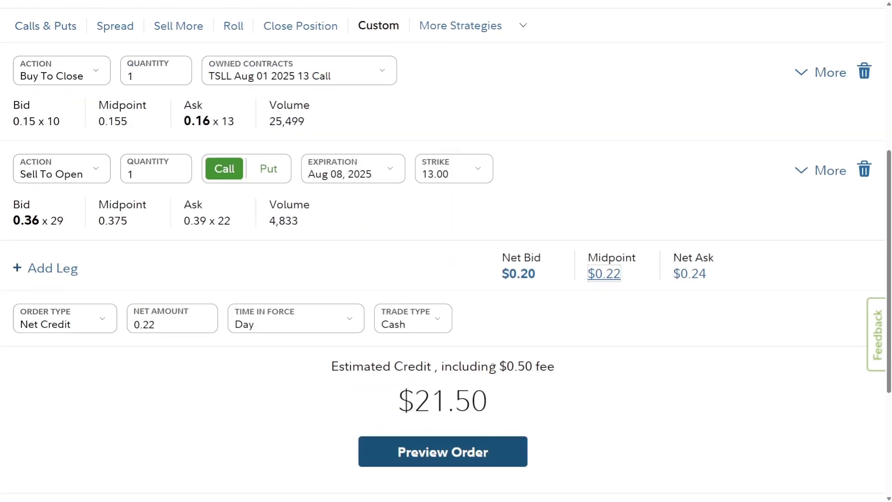
left_click_drag(437, 367, 642, 379)
left_click(615, 380)
scroll(418, 375, "down", 4)
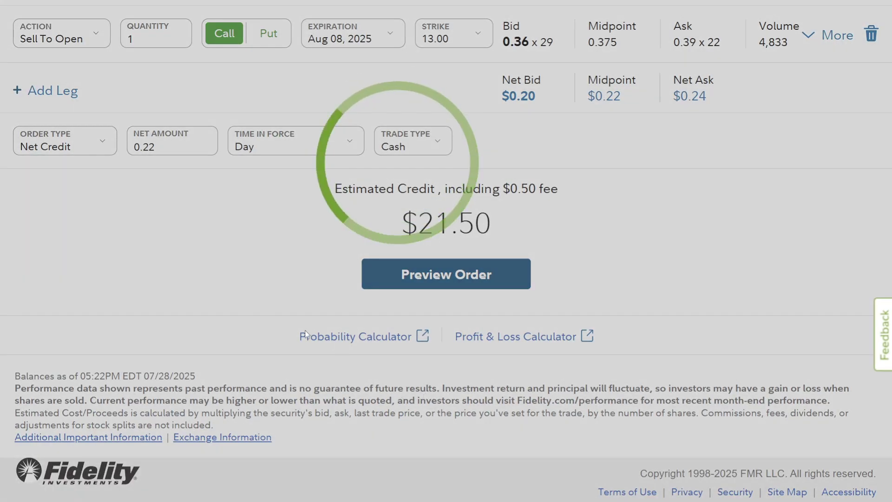
scroll(531, 143, "up", 2)
scroll(444, 221, "up", 2)
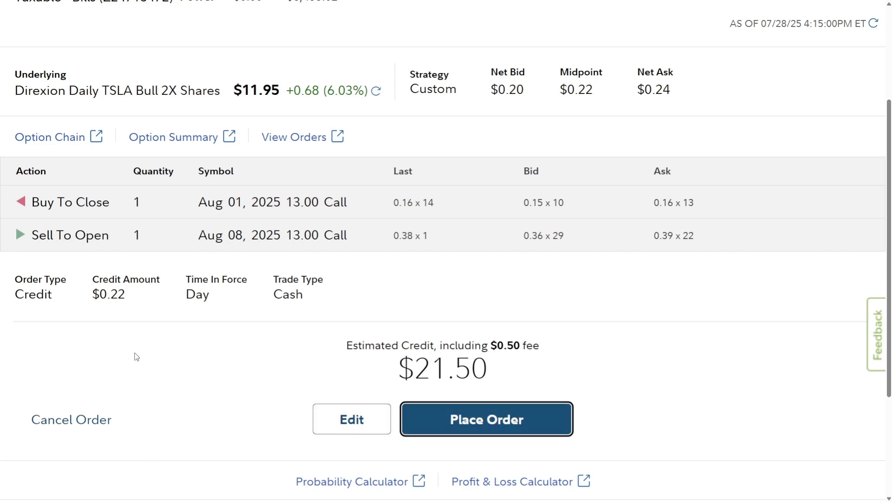
scroll(136, 356, "up", 1)
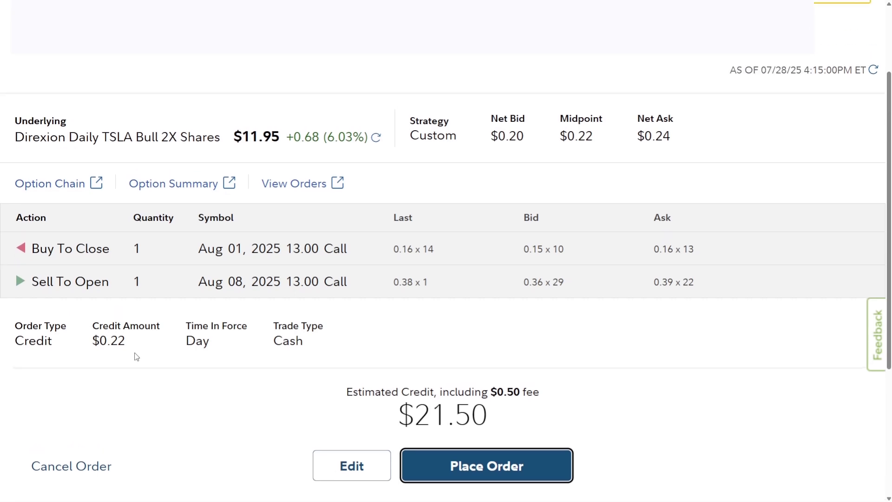